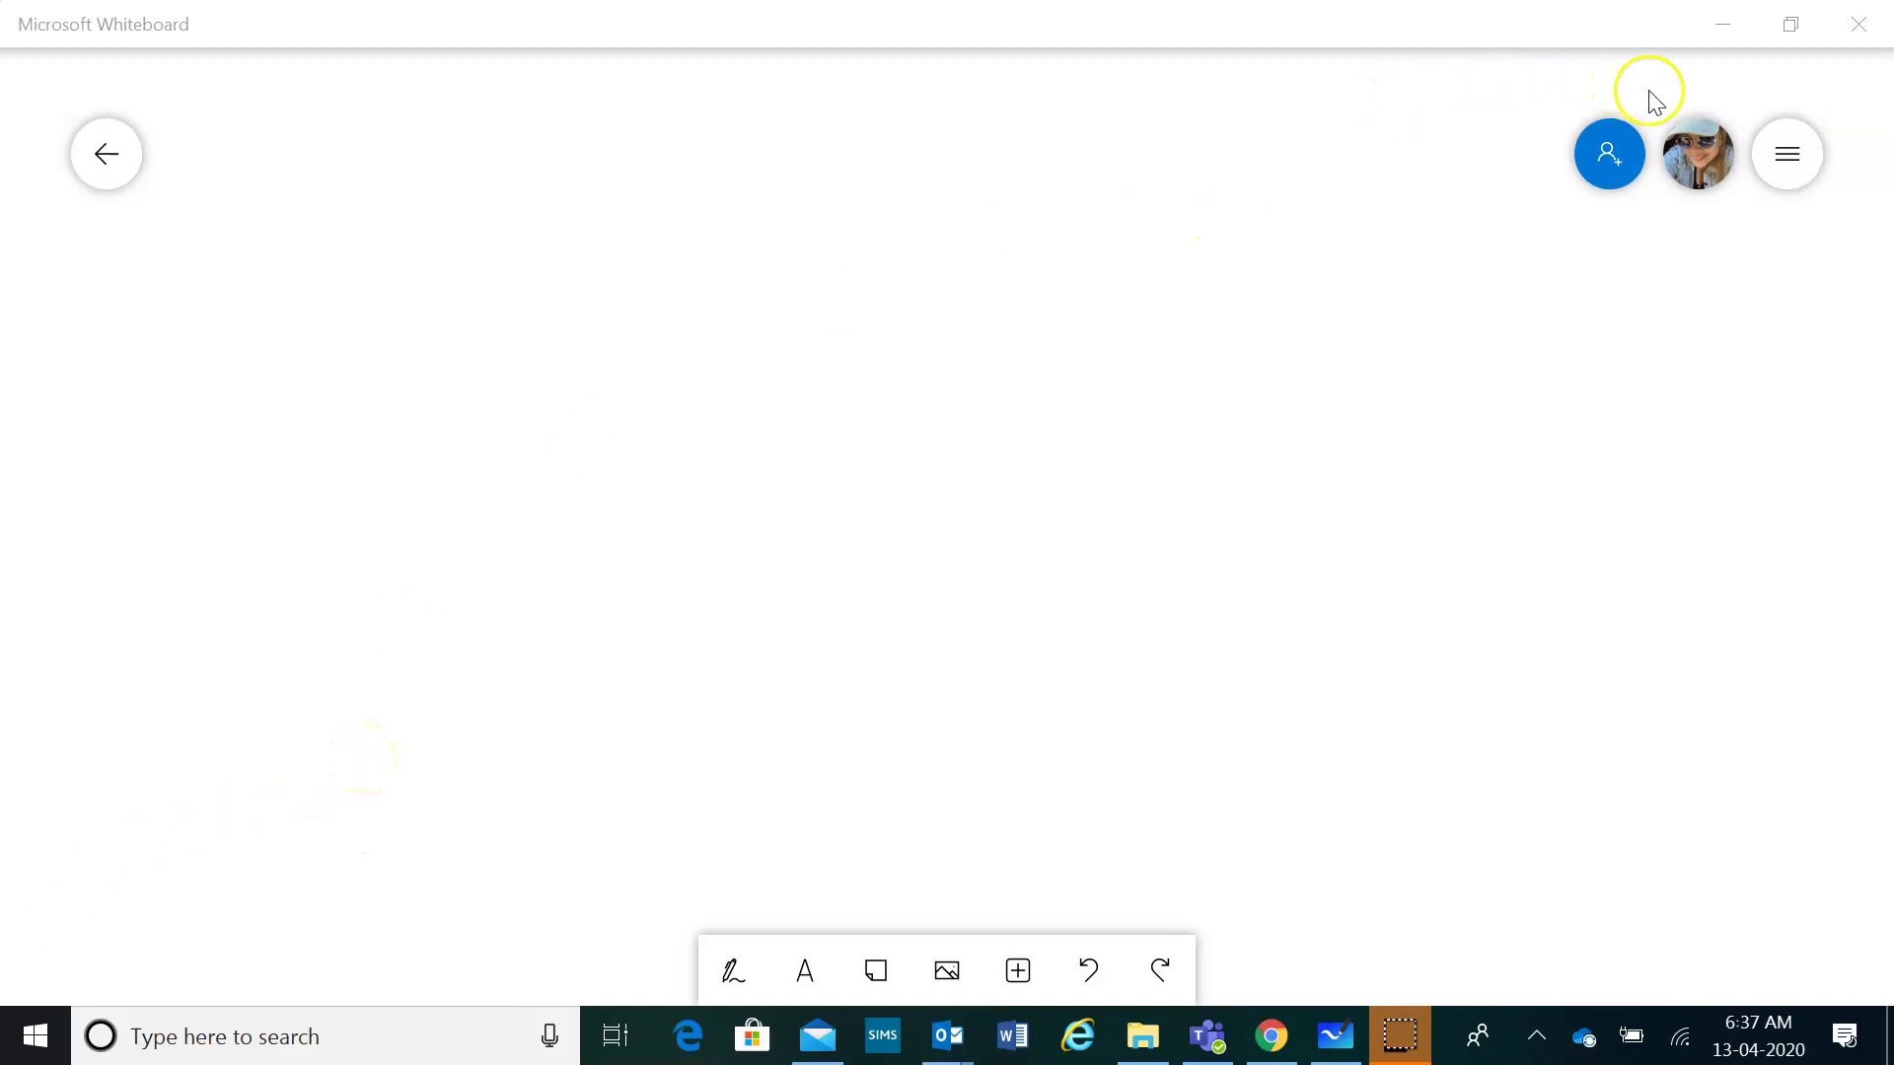
Open the Create sharing link page from the Invite panel's more-options menu, leaving web sharing off.
click(1611, 153)
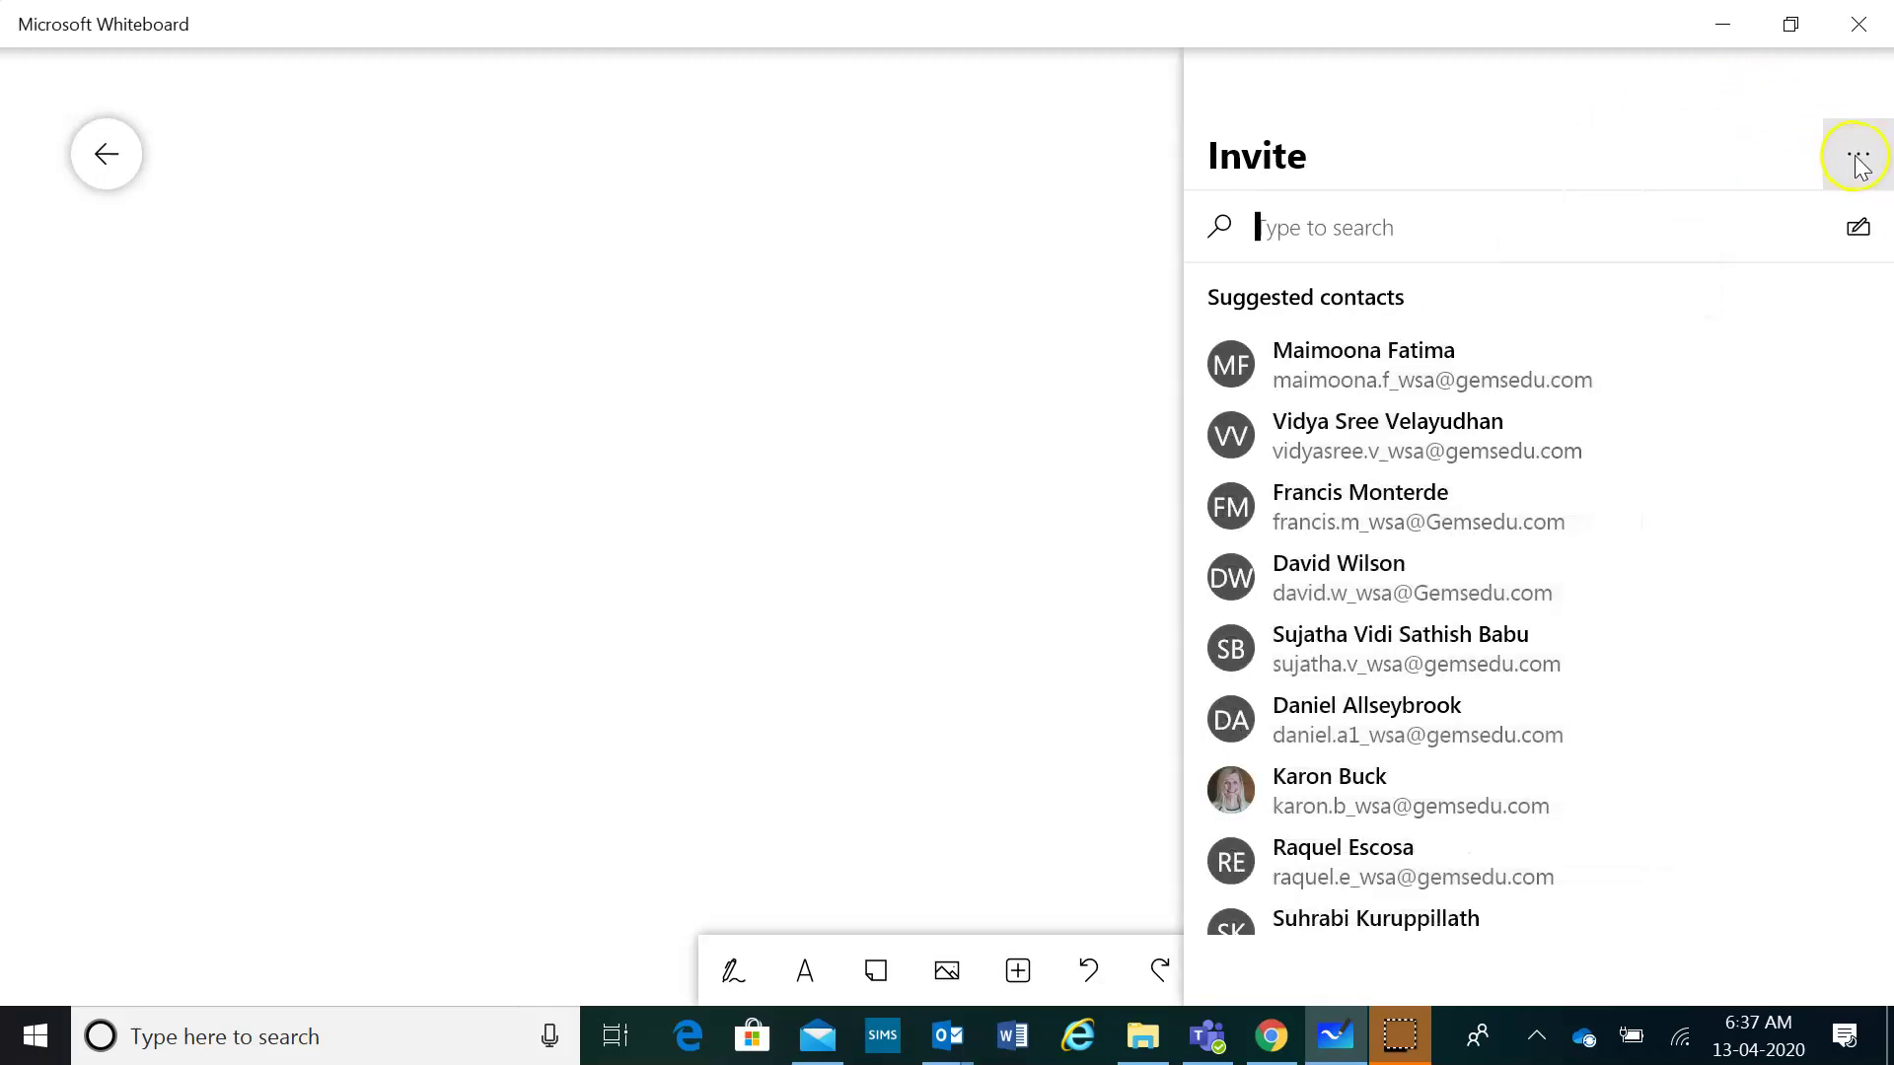
click(1858, 157)
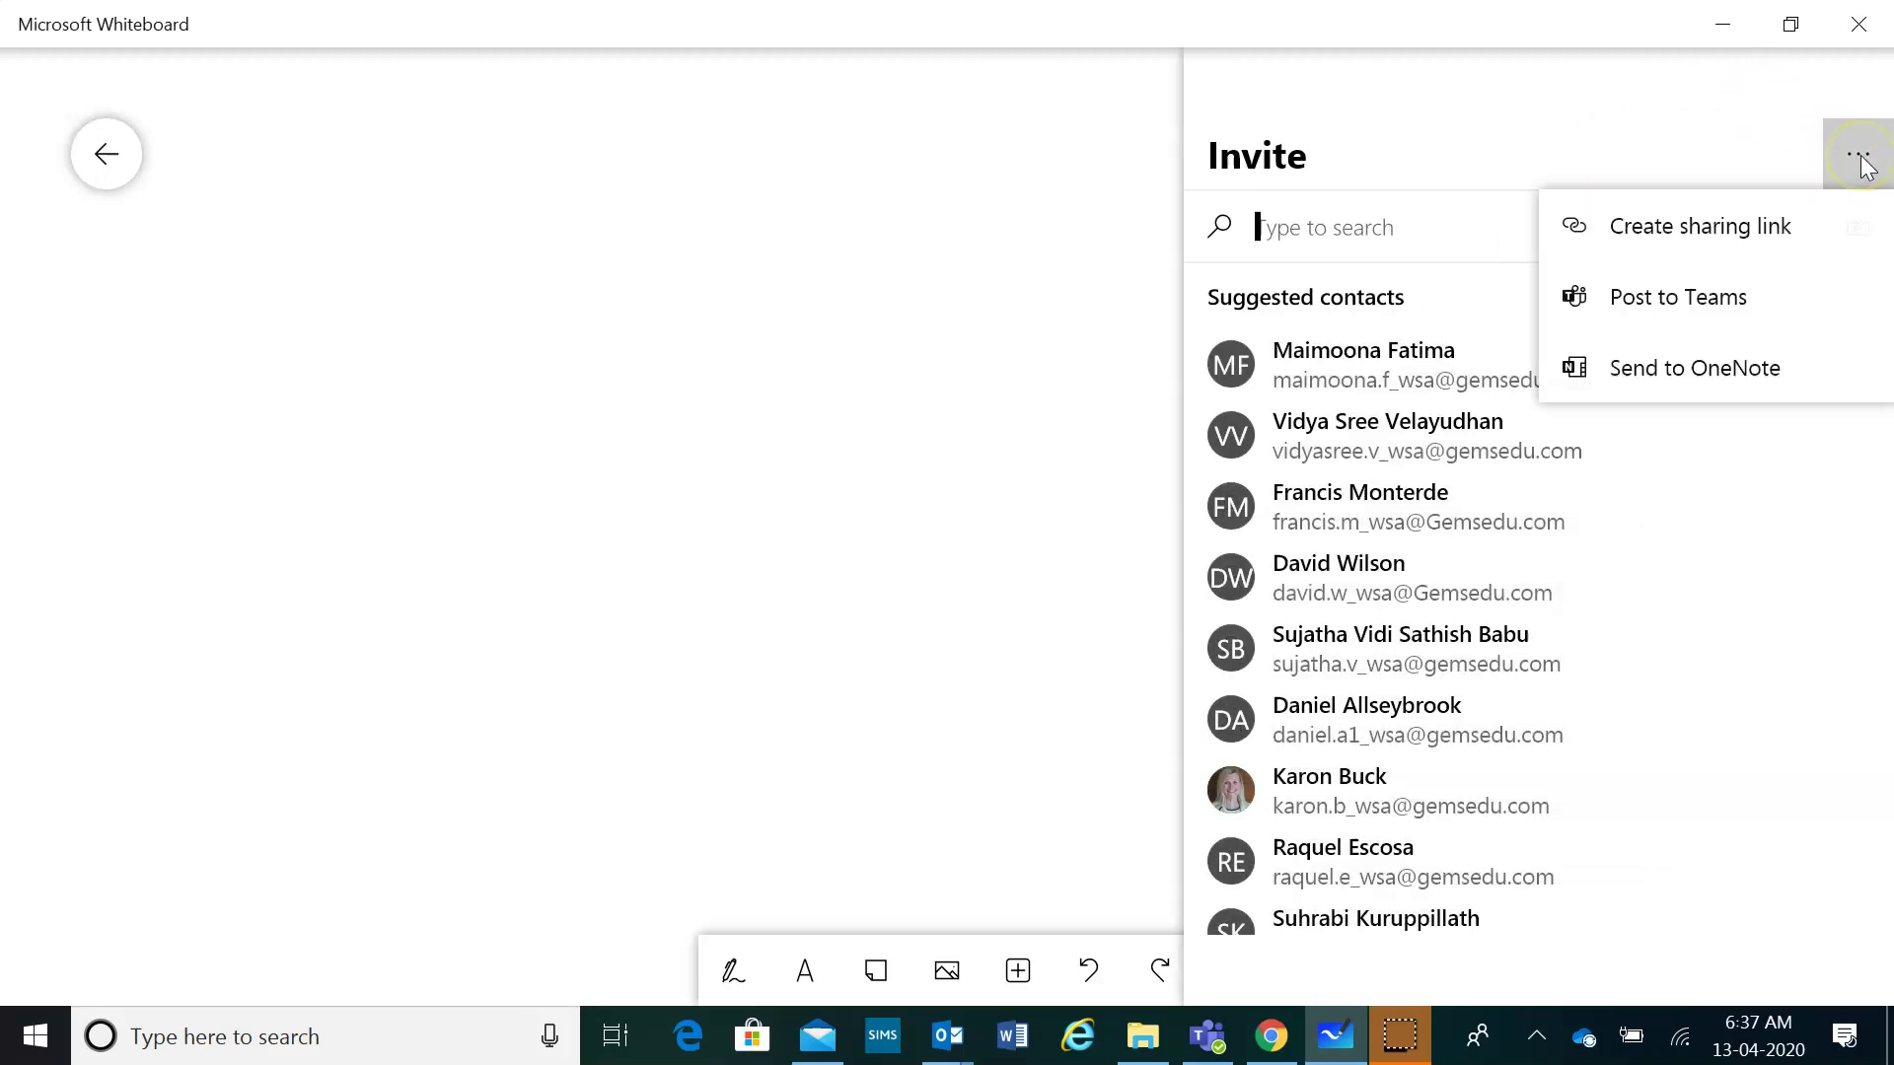
click(1709, 236)
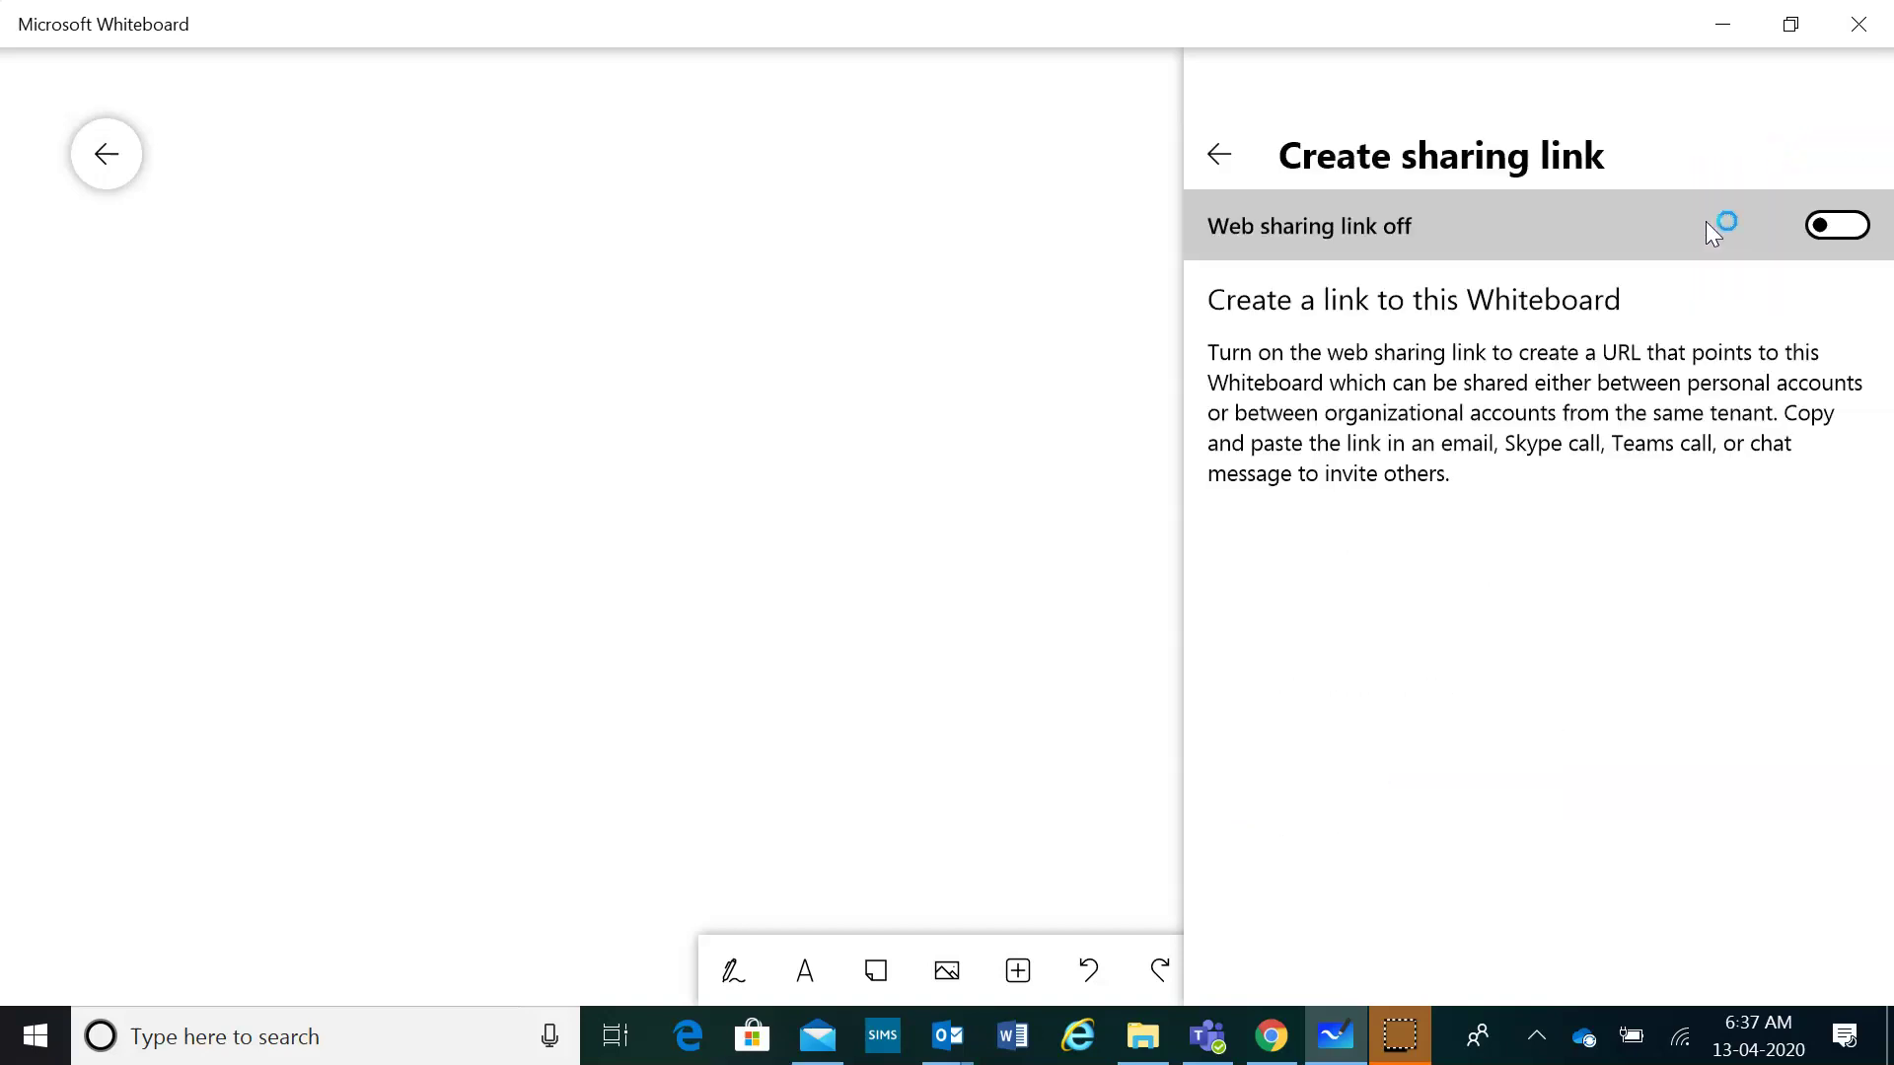
Switch the Web sharing link on and copy the generated board link.
click(1824, 229)
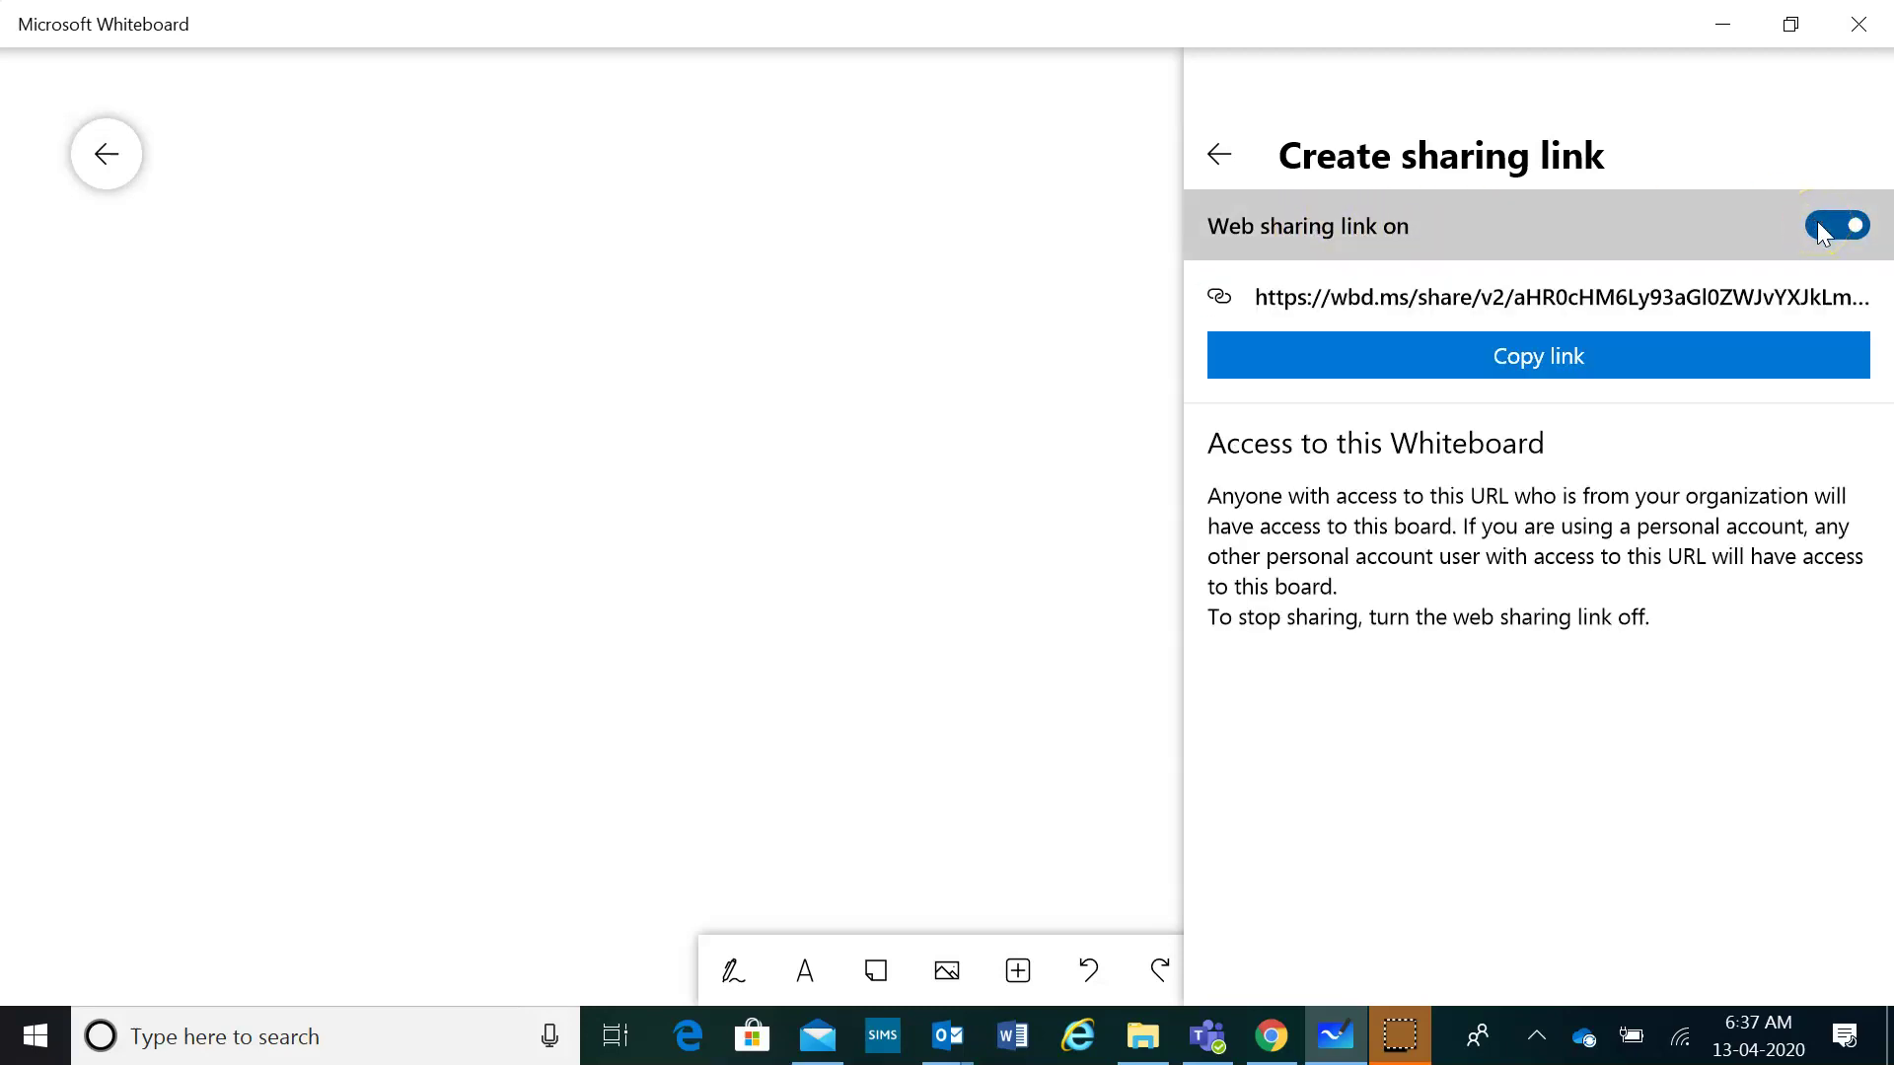
click(1570, 358)
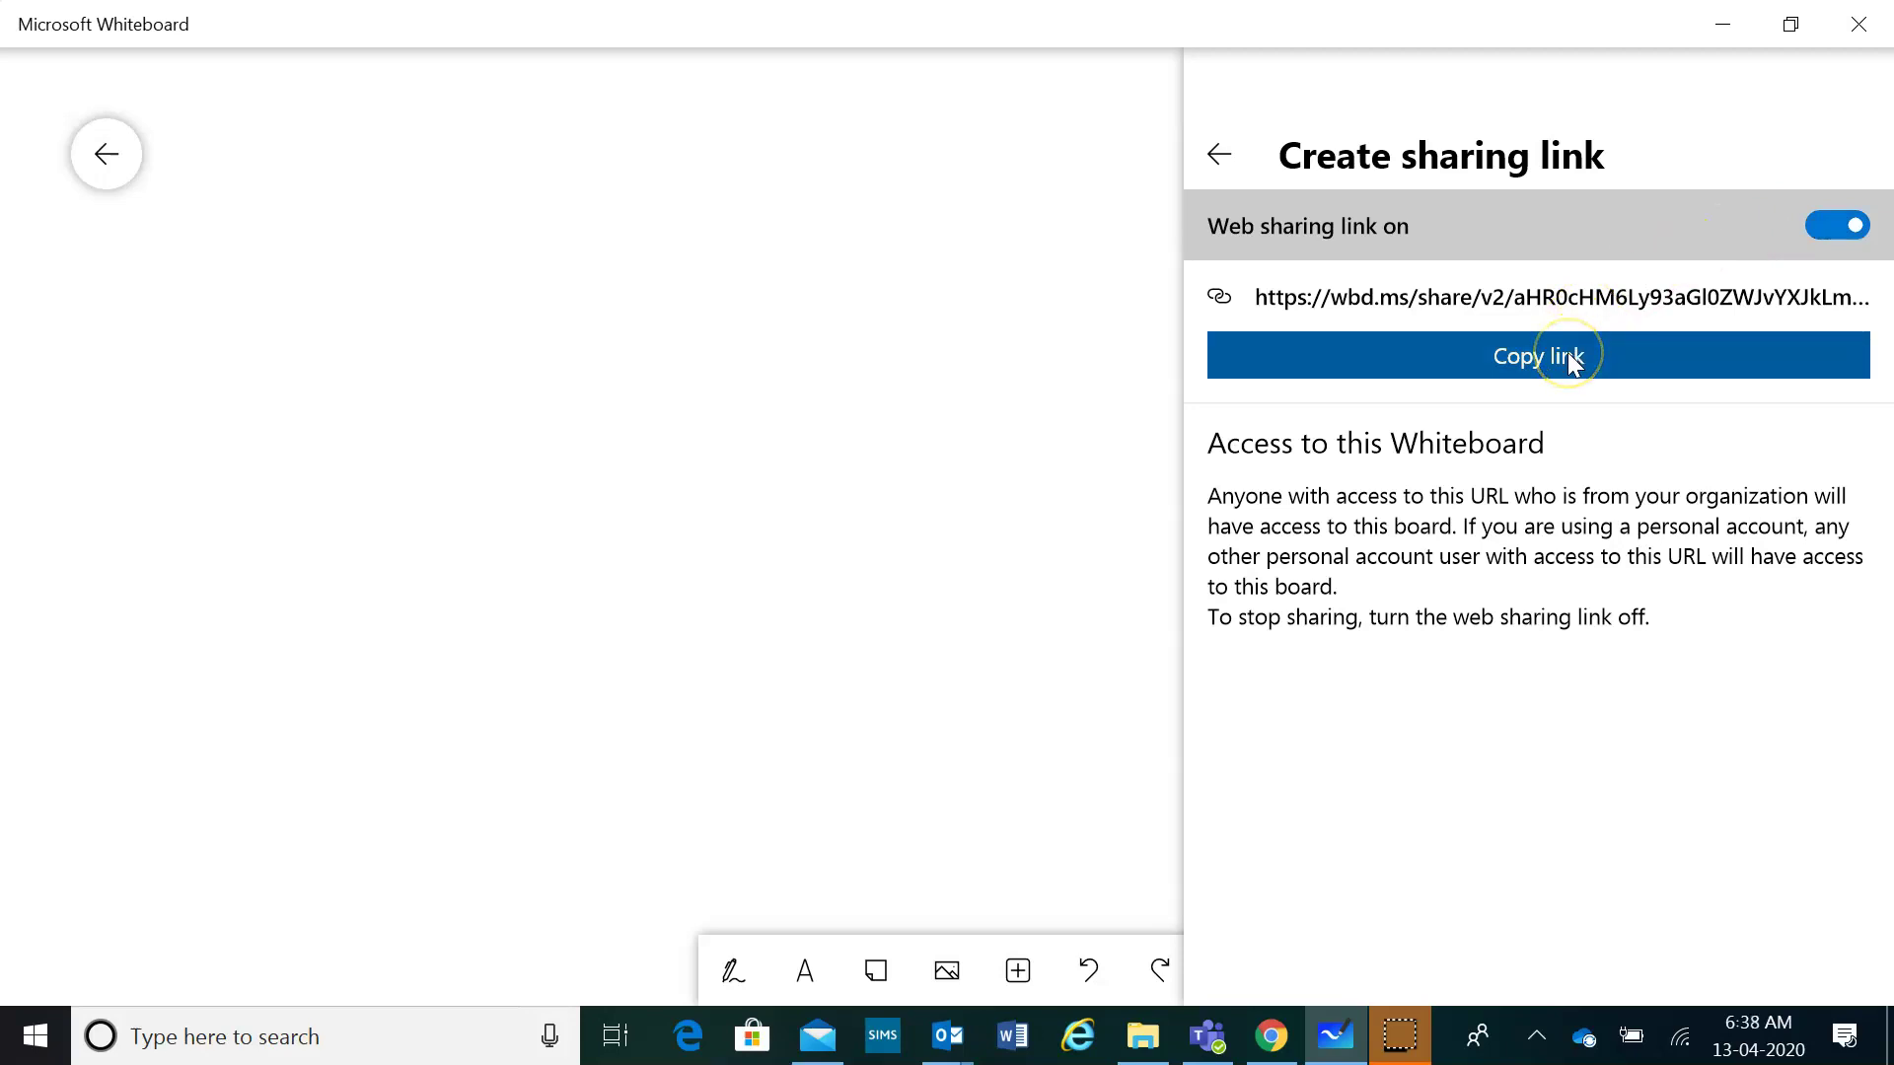
click(1572, 363)
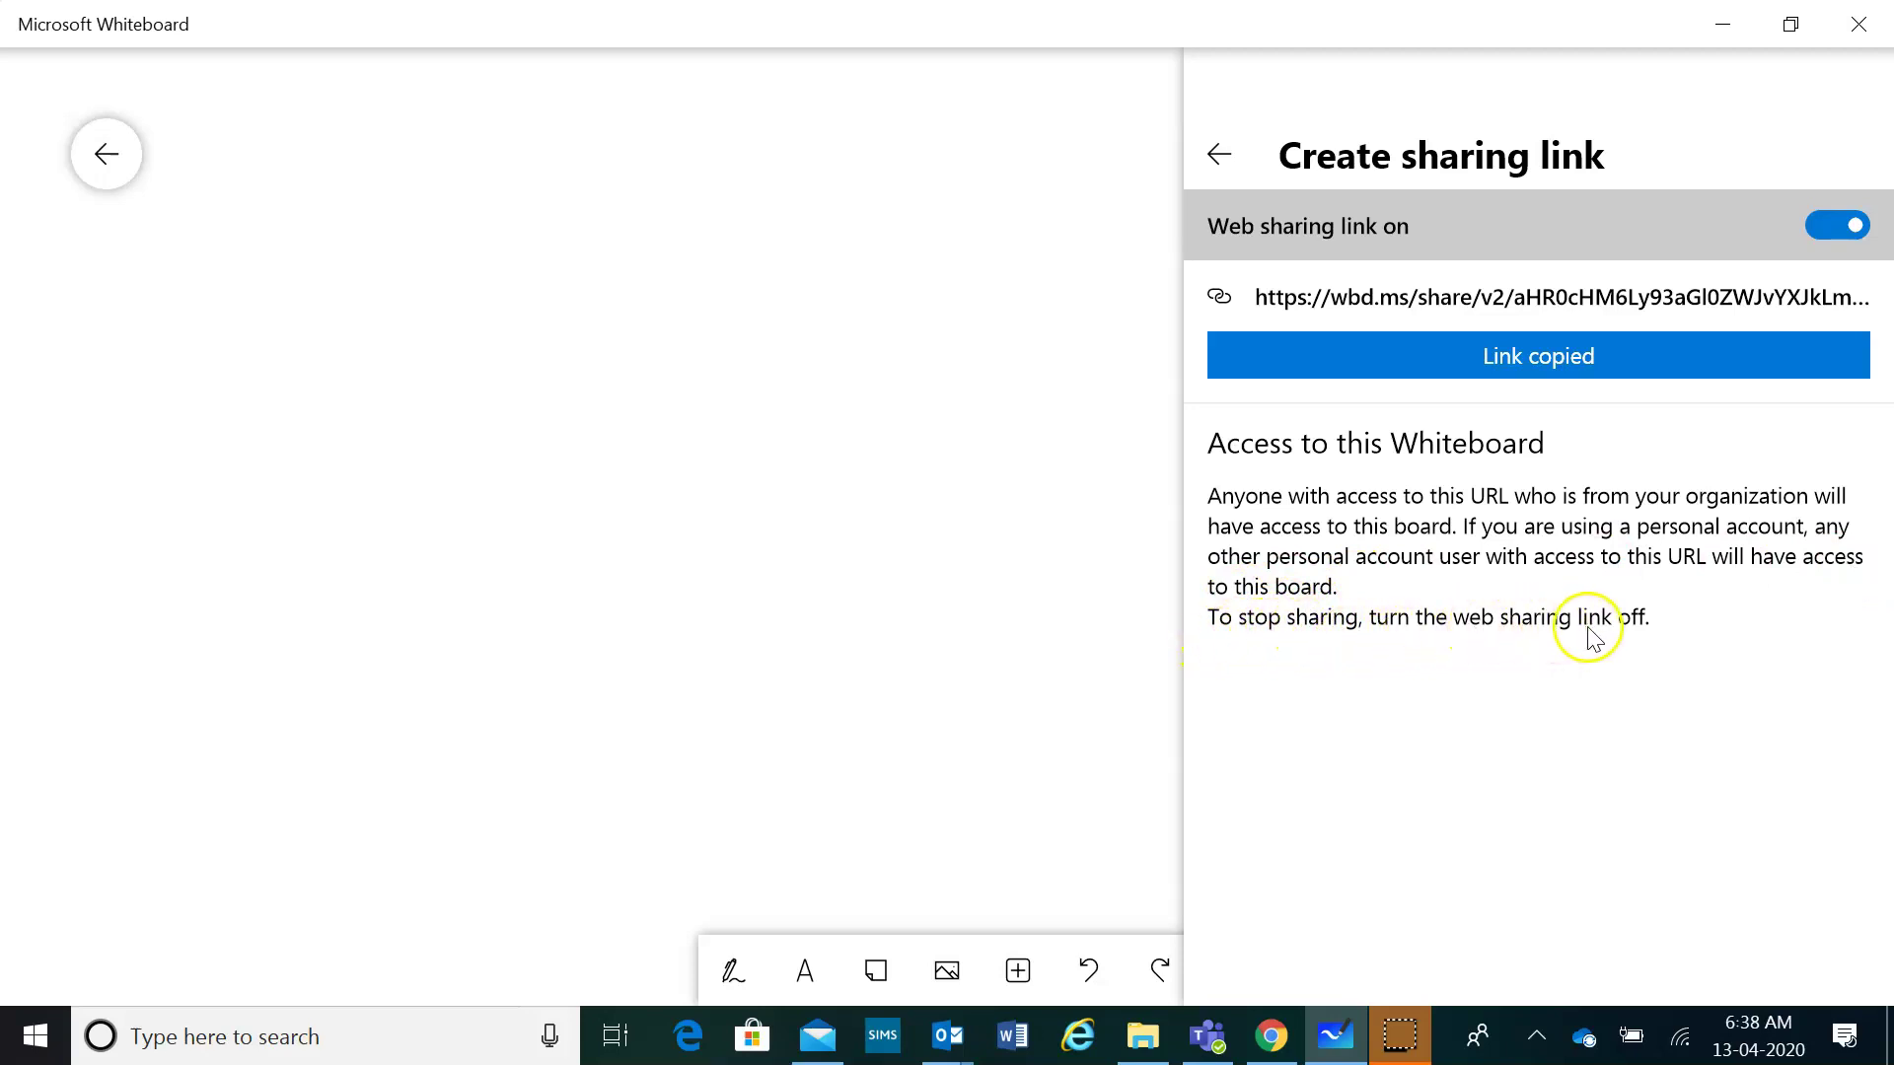
Toggle web sharing off and back on, then dismiss the sharing panel to the blank board.
click(1829, 229)
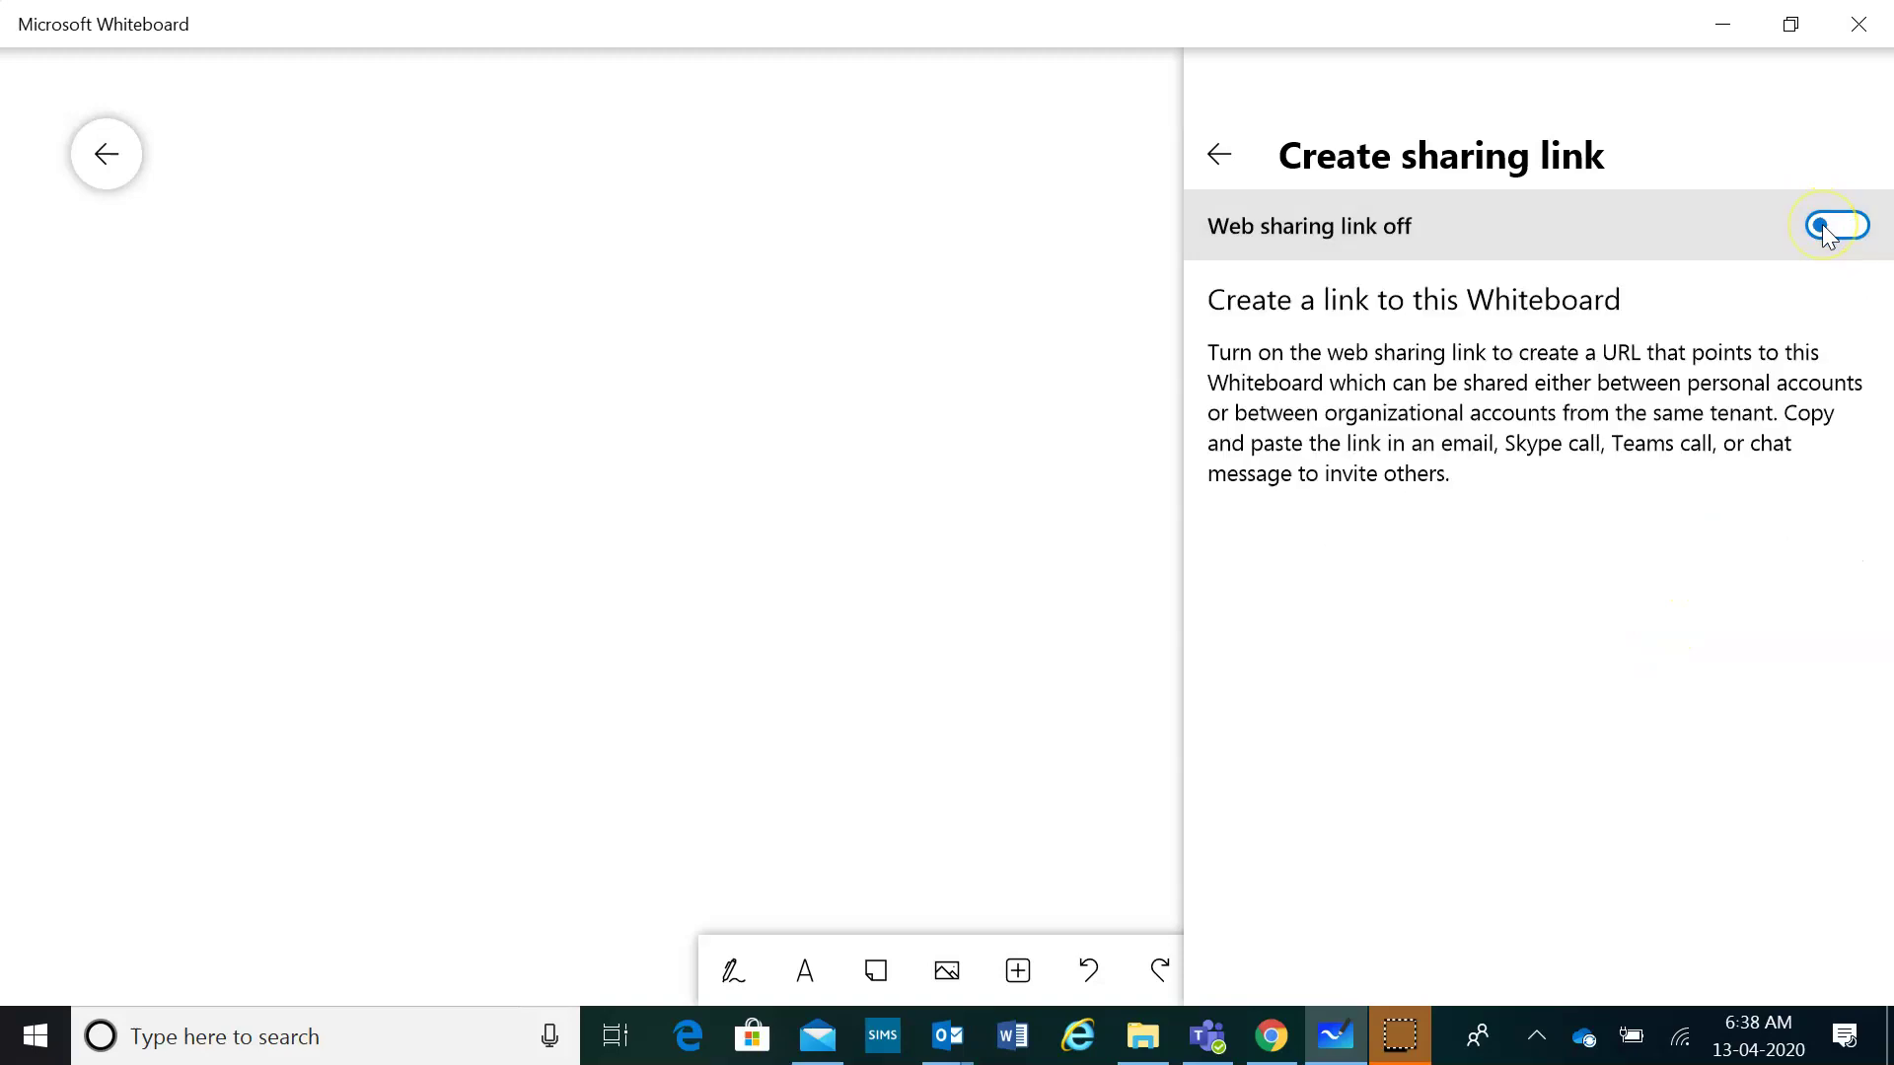
click(1857, 230)
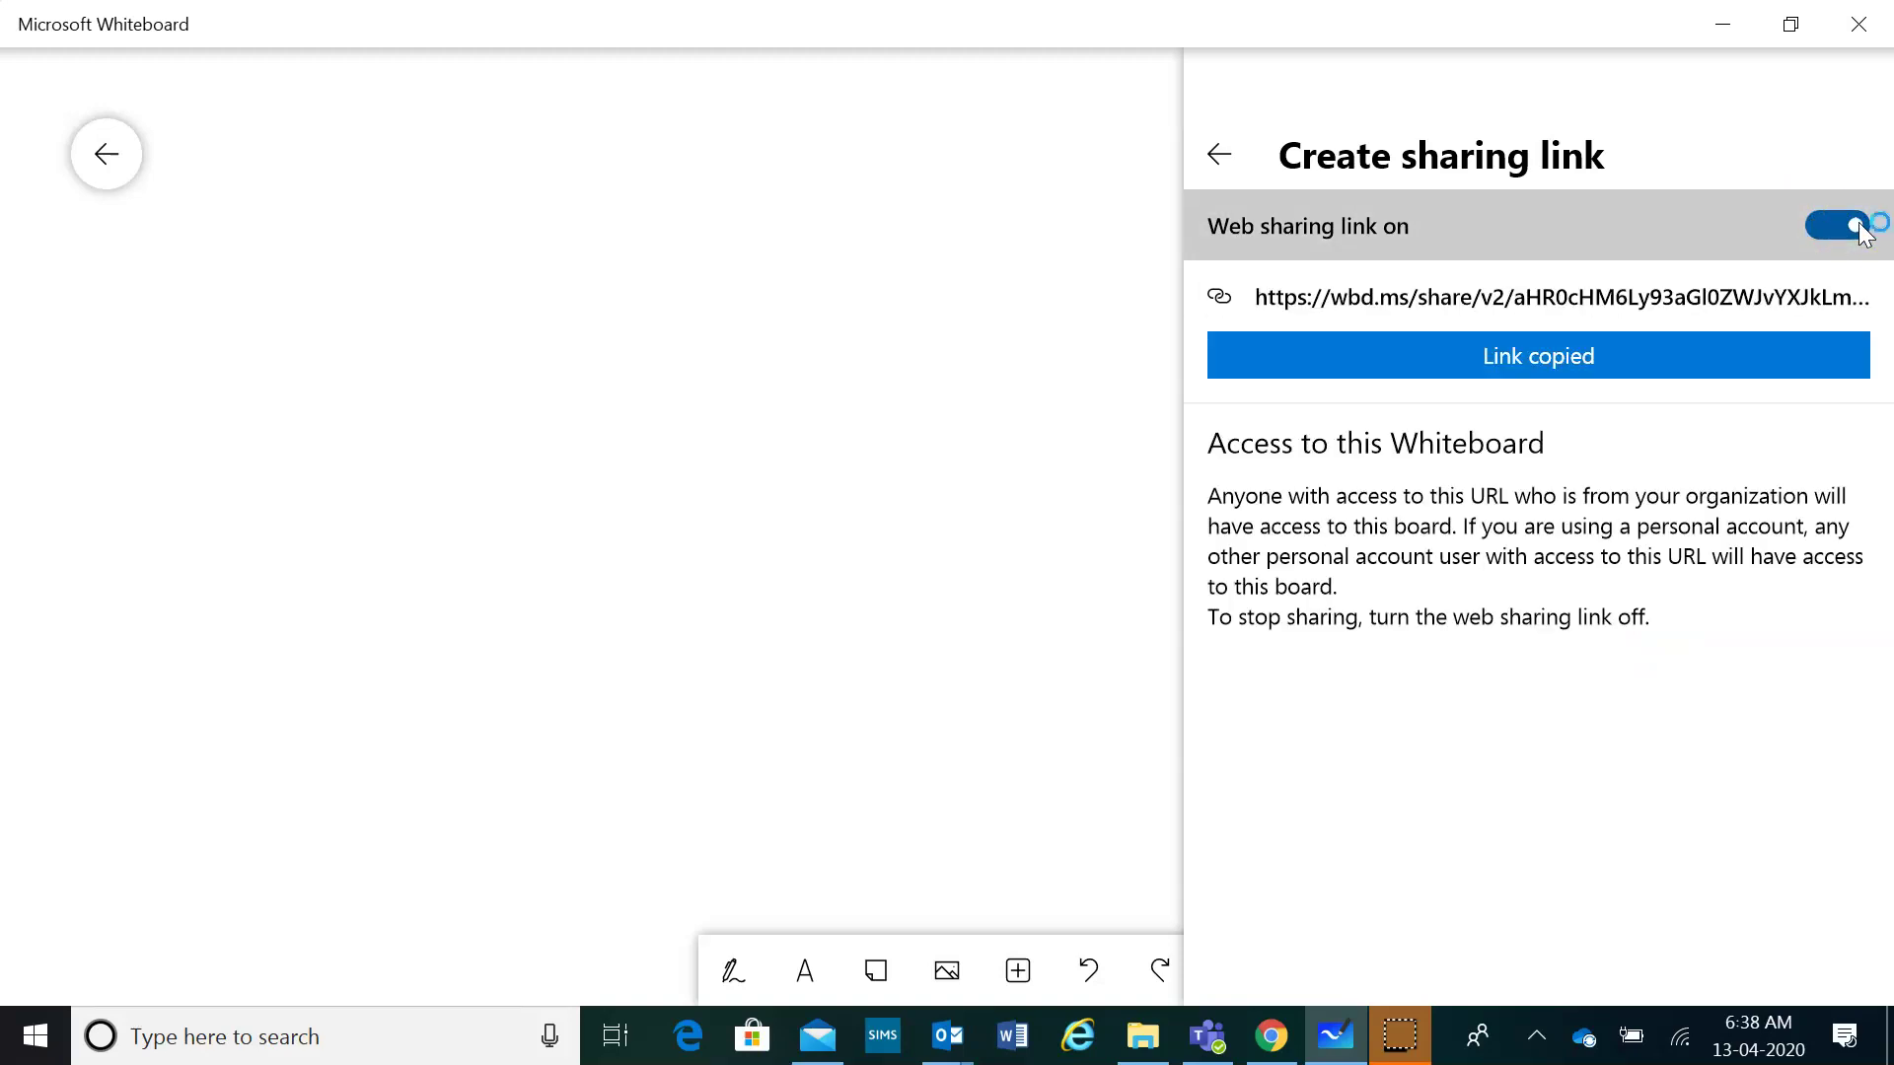
click(1812, 236)
click(804, 531)
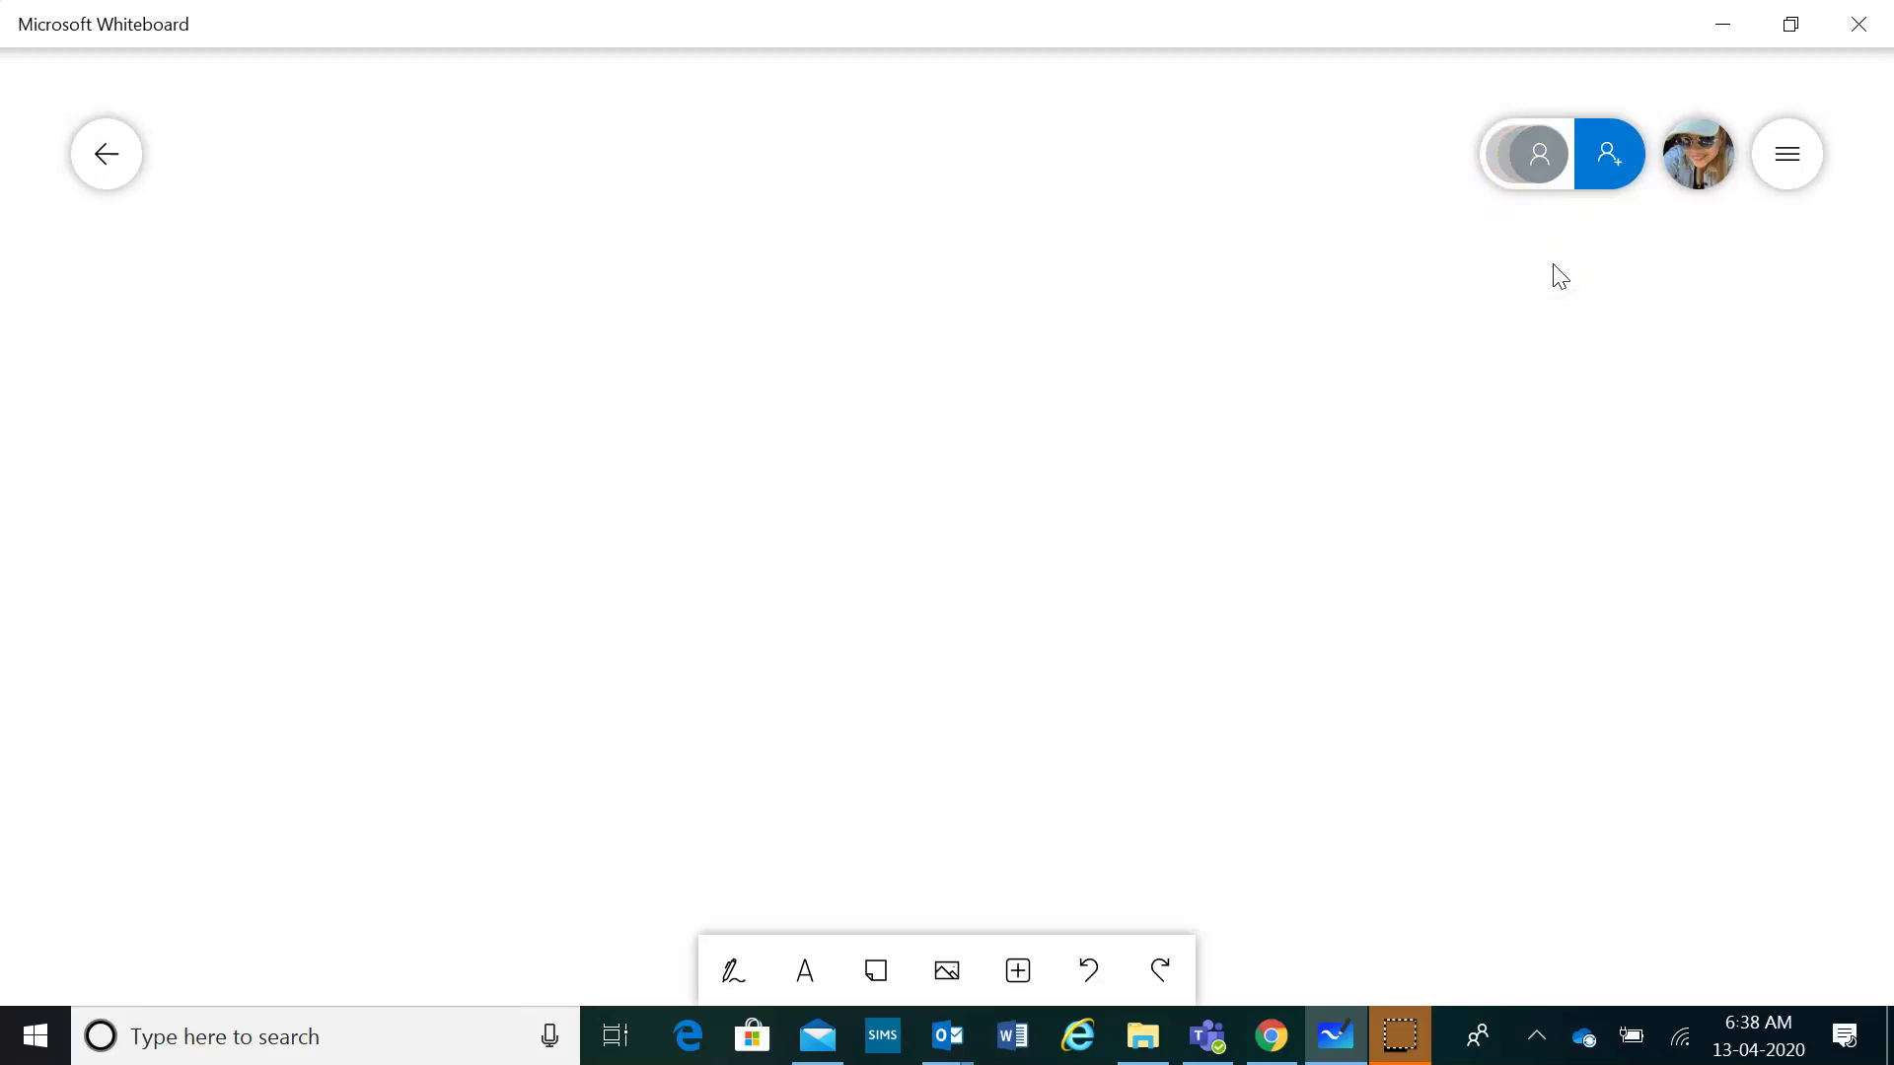
Reopen Create sharing link from the Invite panel and copy the web sharing link again.
click(1598, 160)
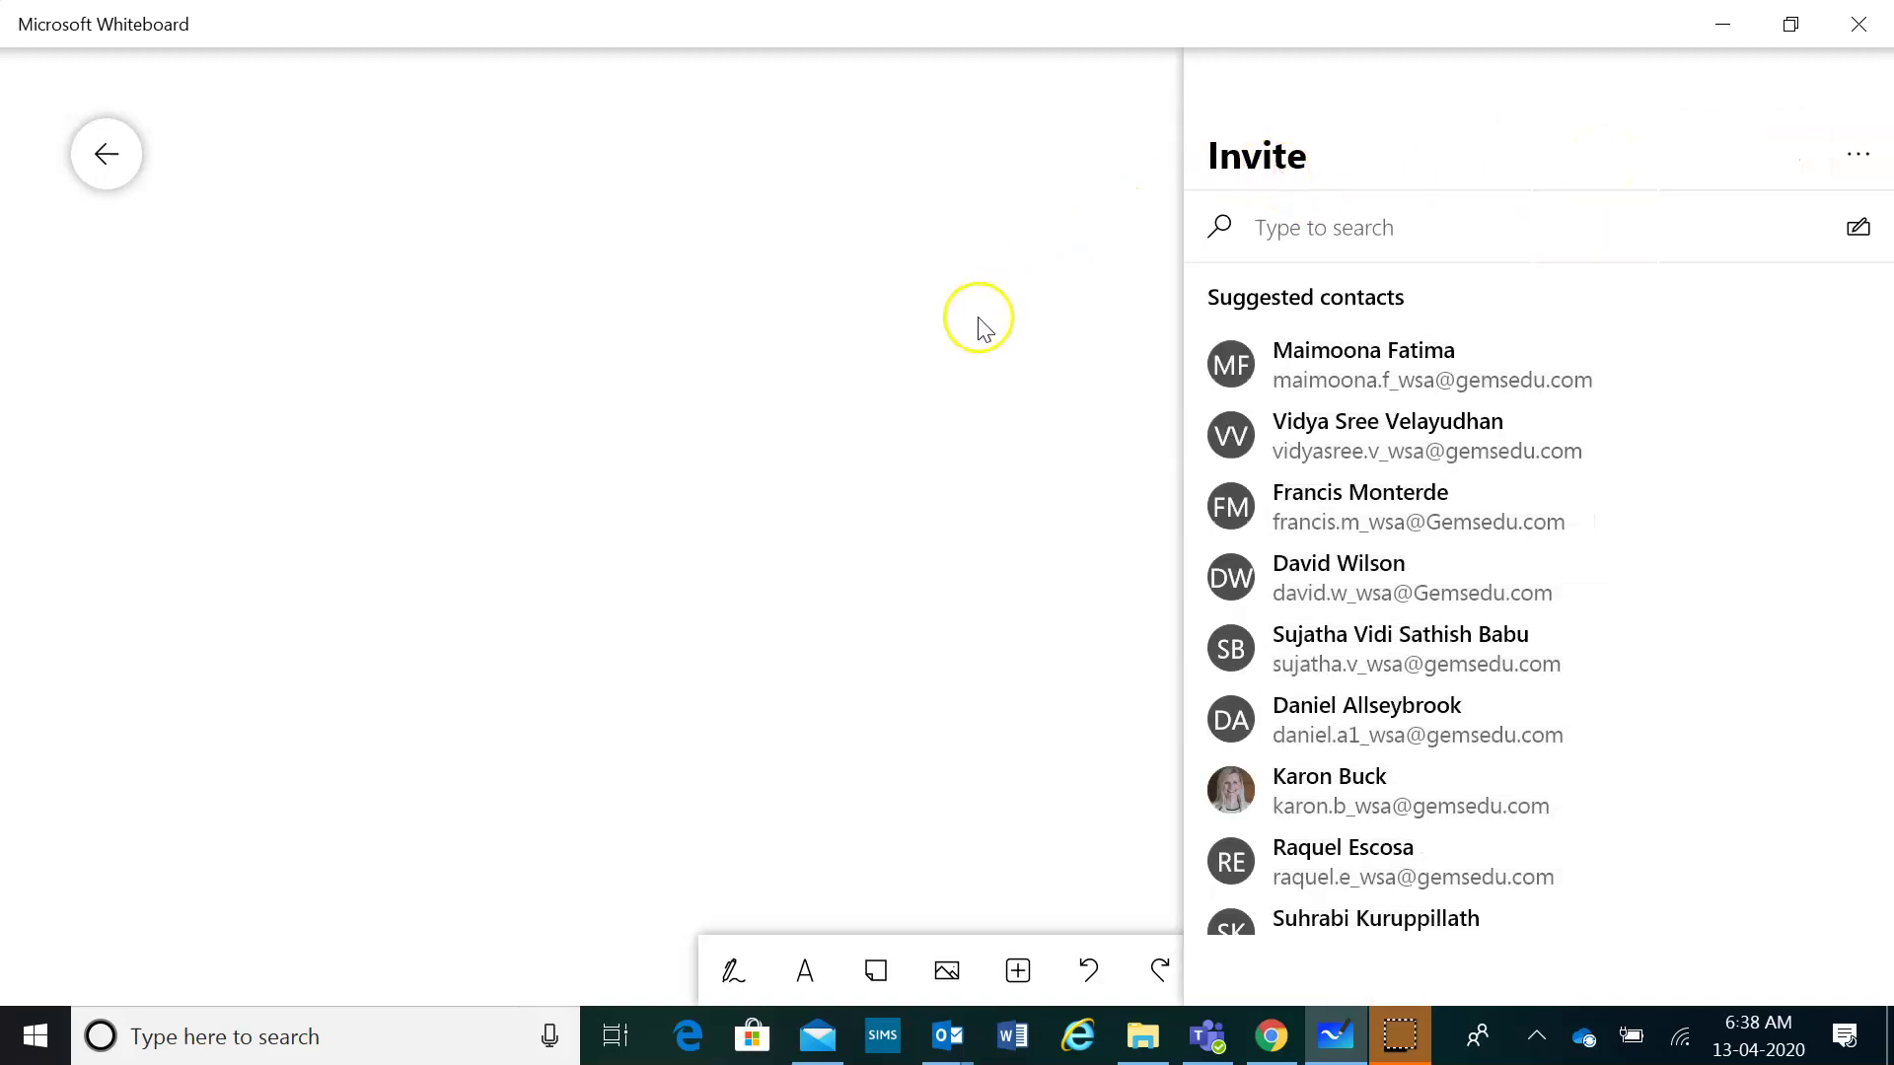
click(1858, 167)
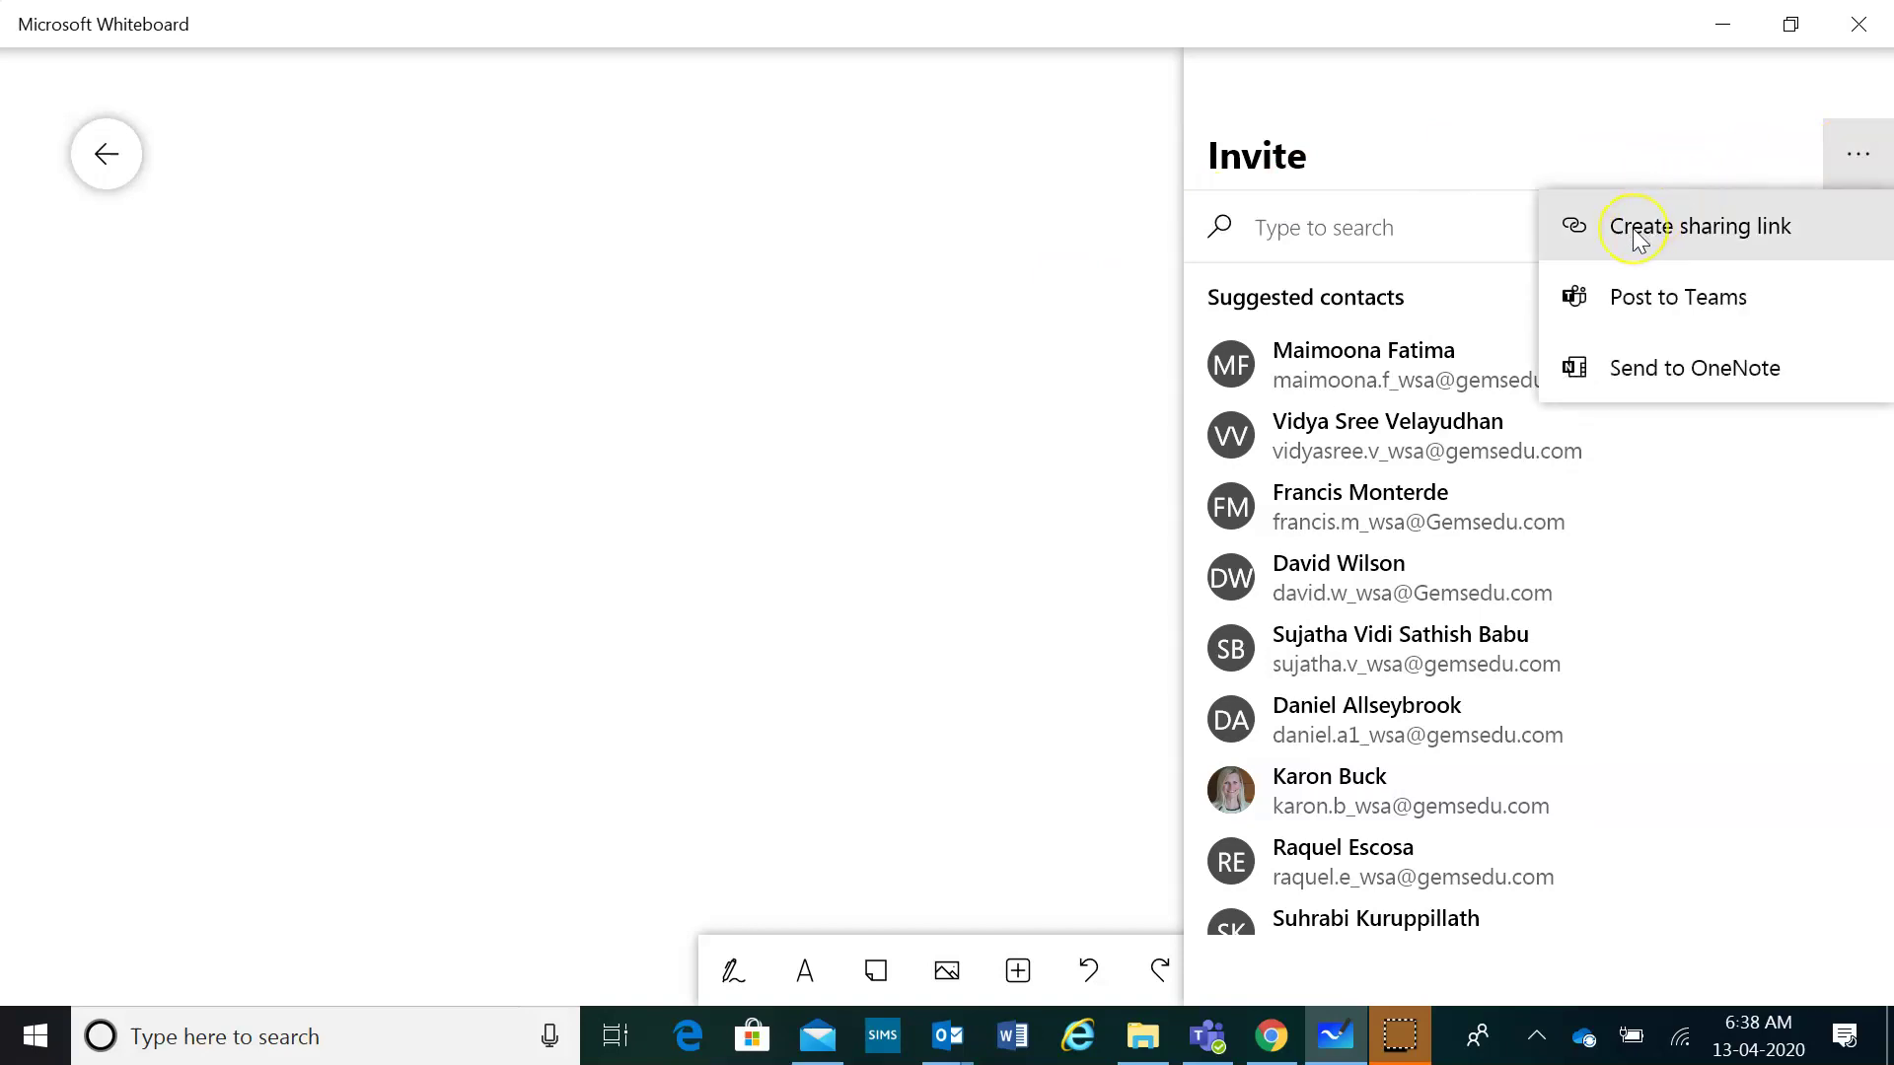
click(1638, 237)
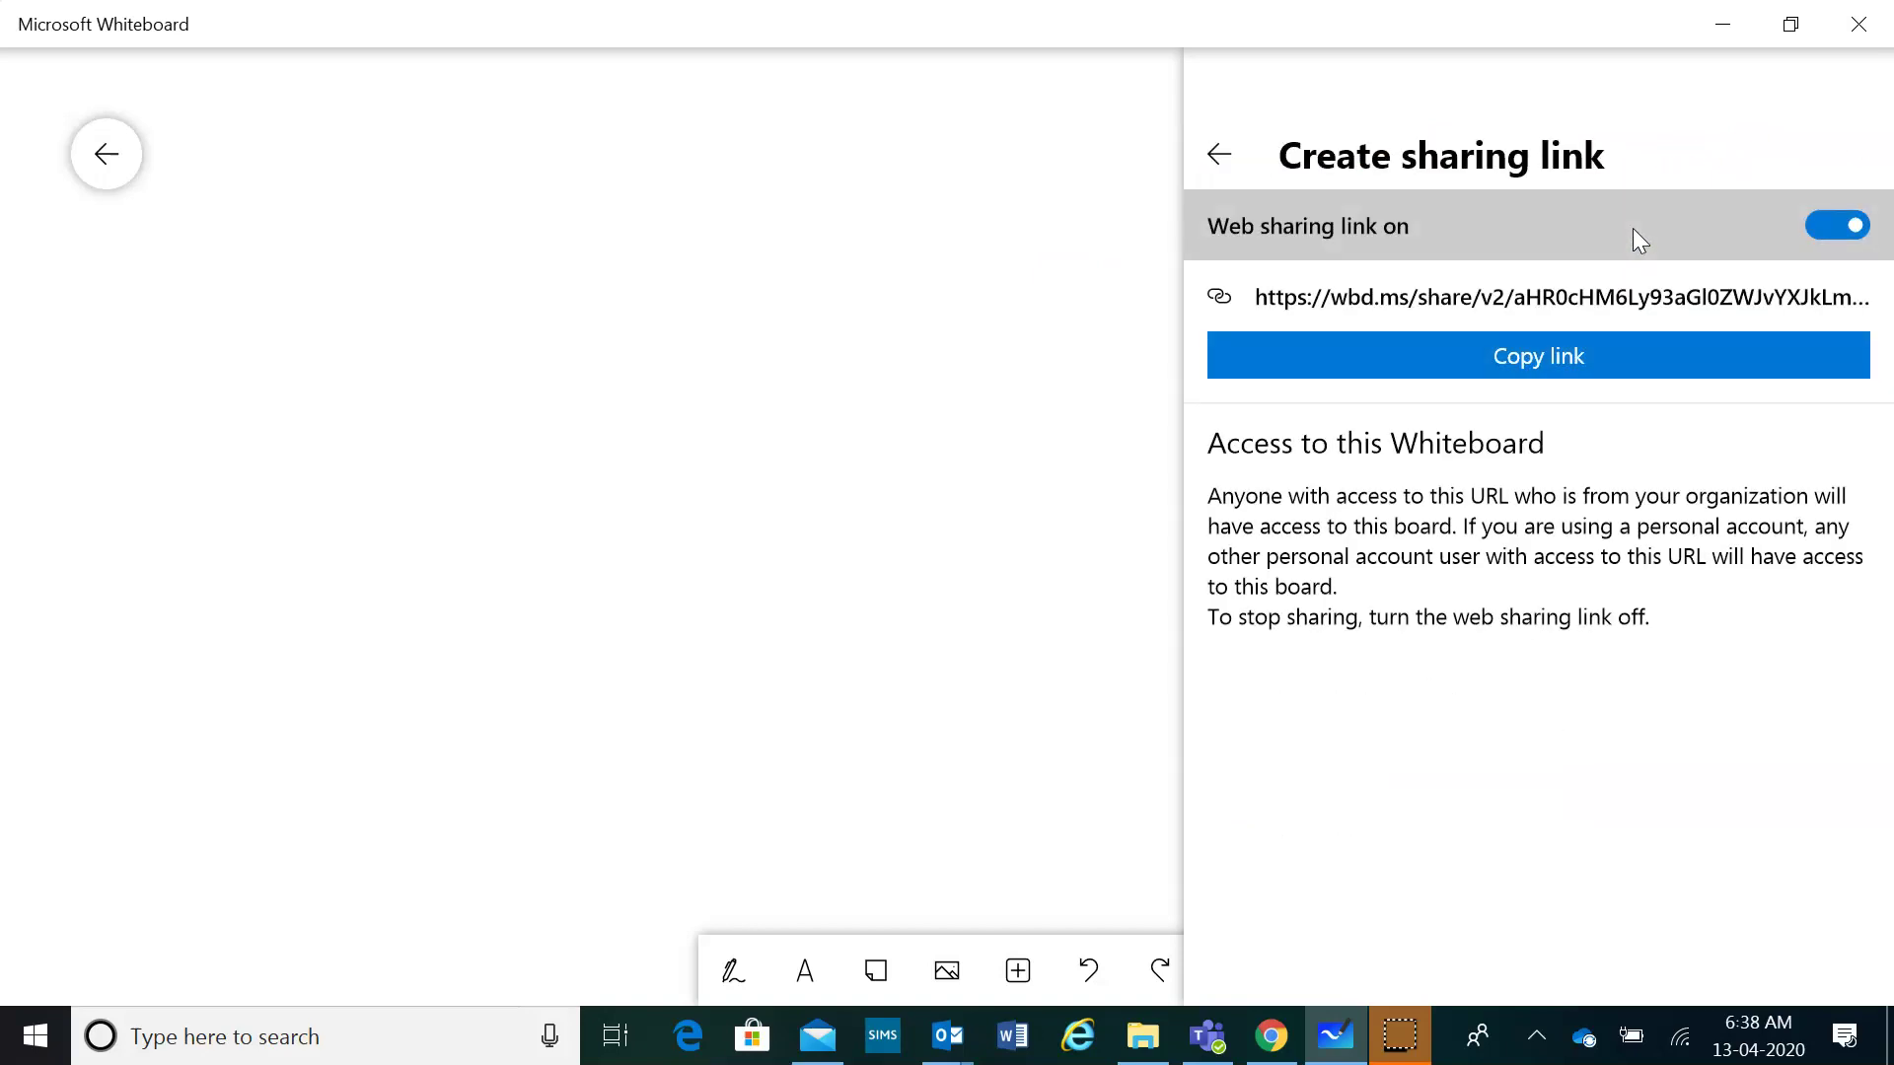
click(1529, 358)
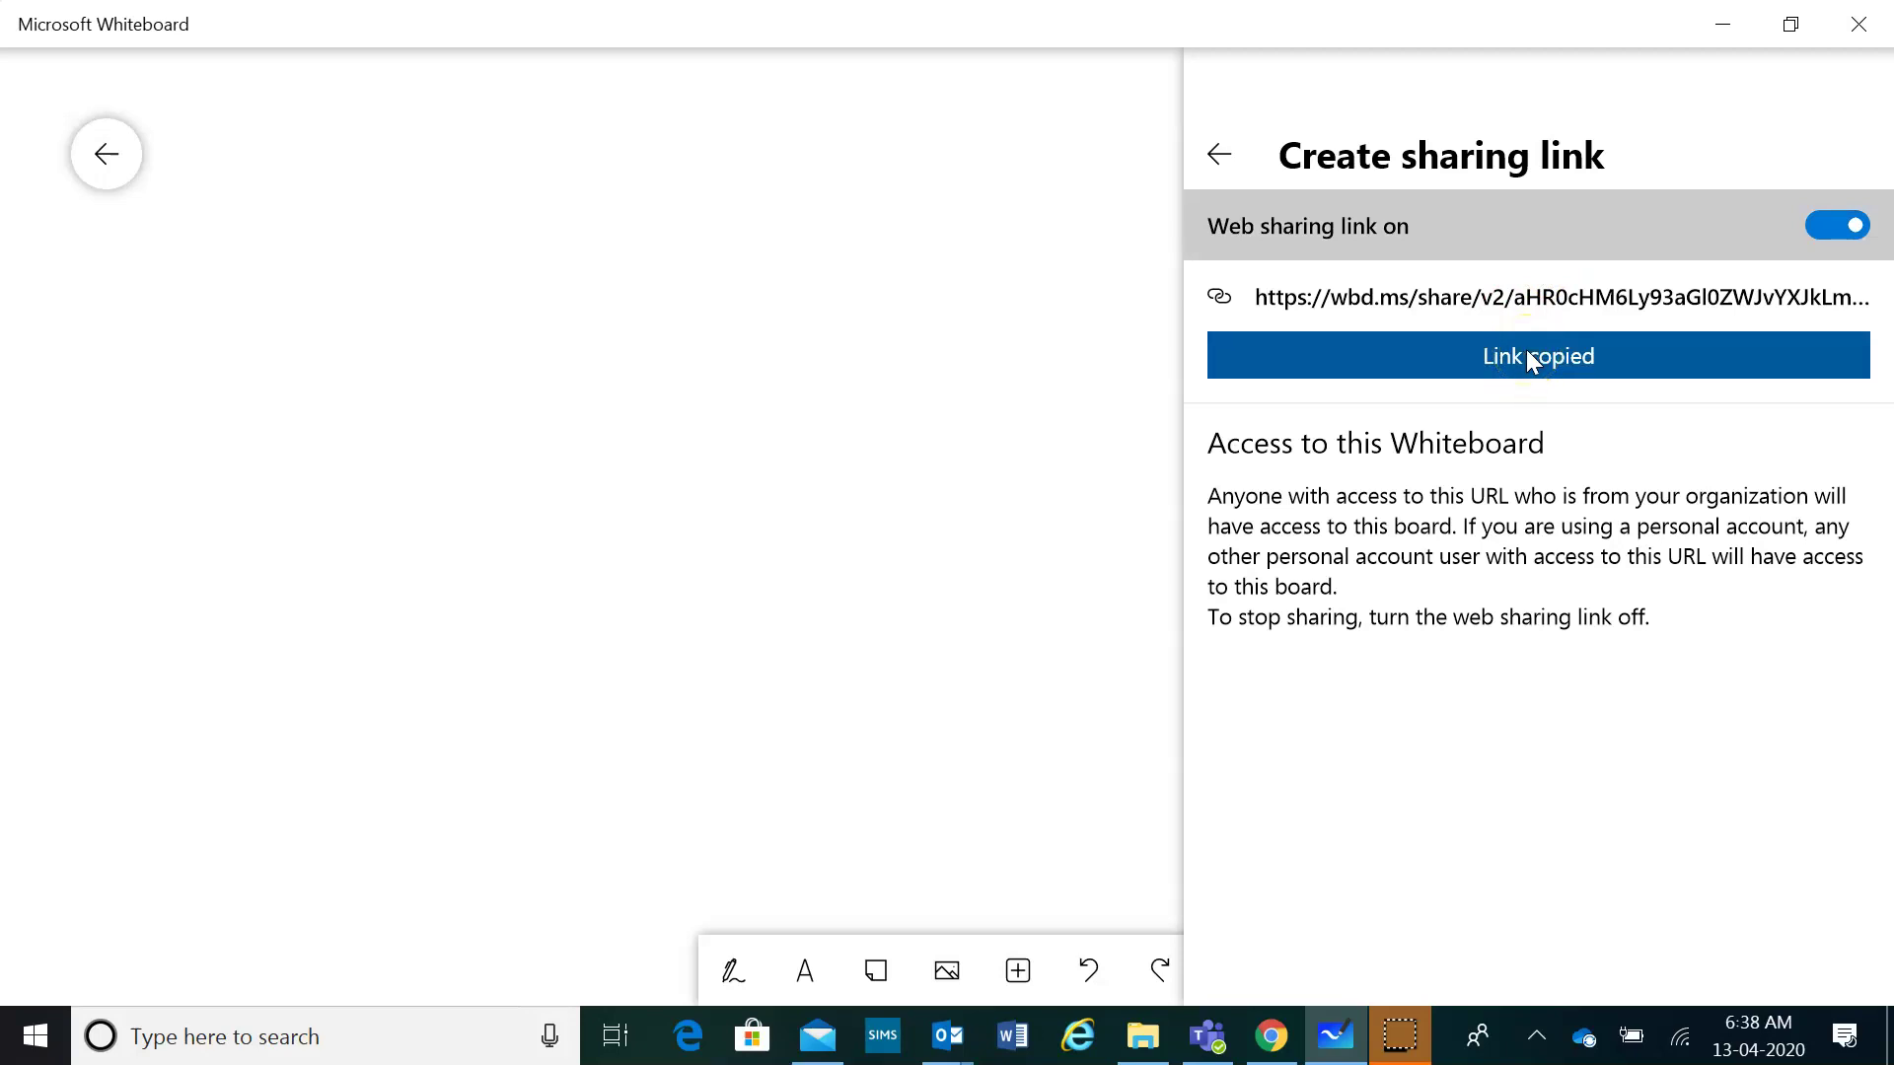